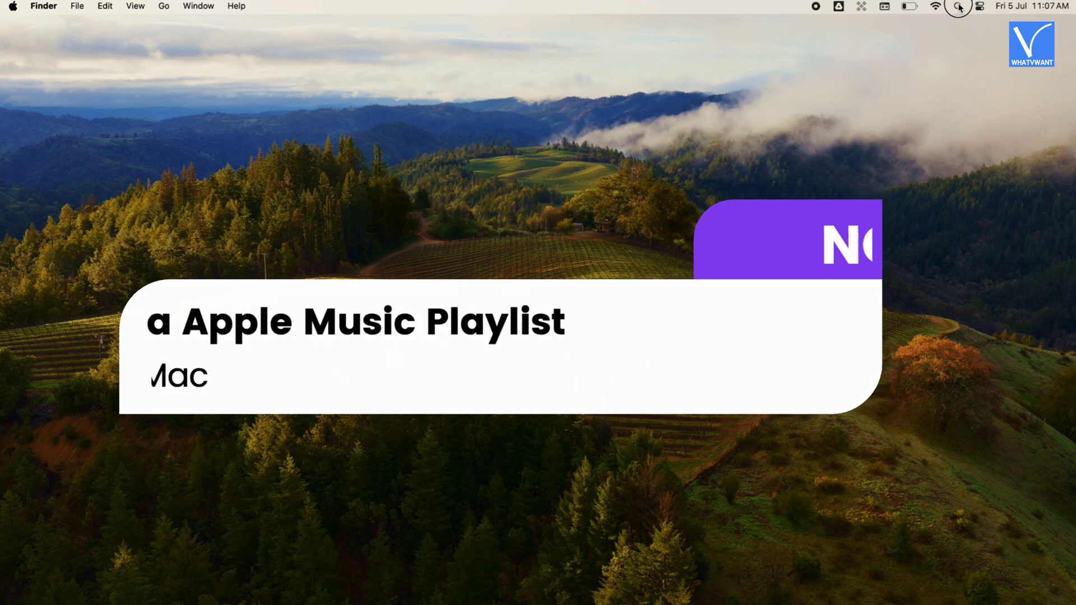
Open Spotlight Search from the menu bar magnifier icon
click(958, 8)
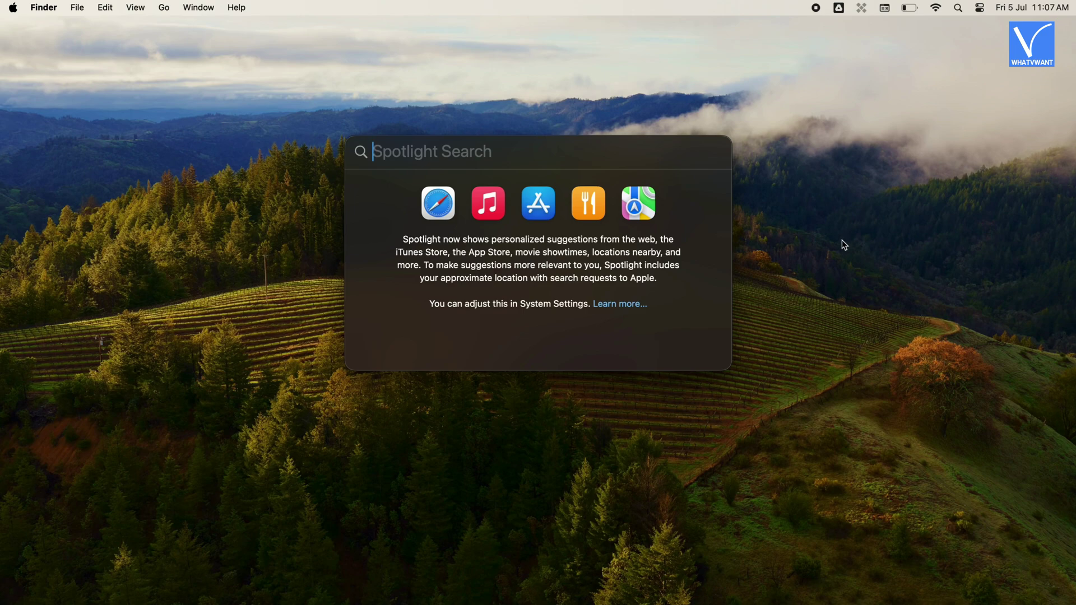
Launch Music by searching 'apple' in Spotlight, then start a new playlist via File > New > Playlist
text(apple)
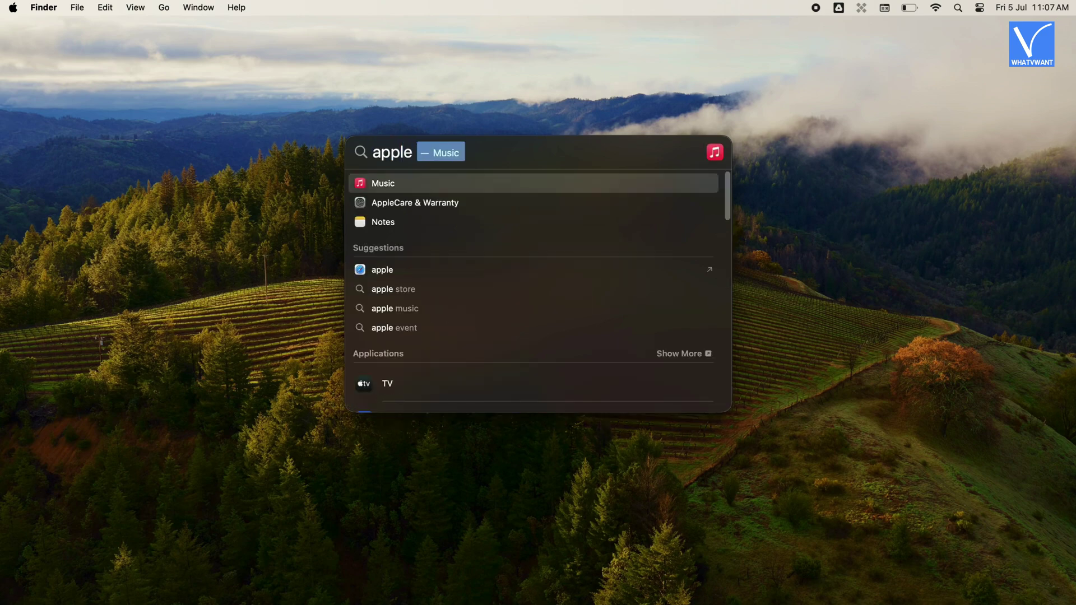
key(Return)
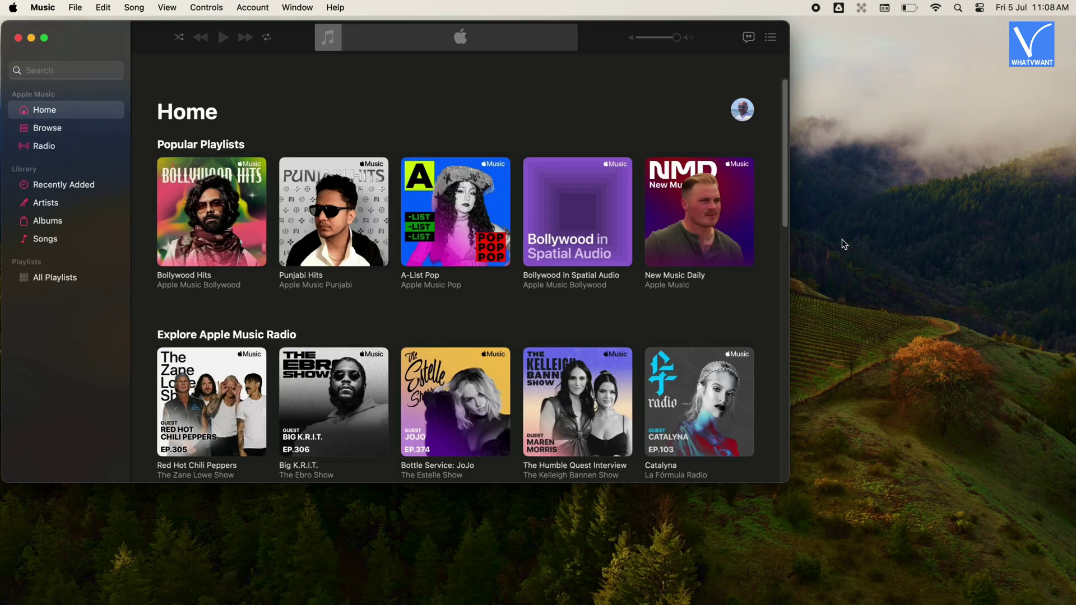
click(75, 7)
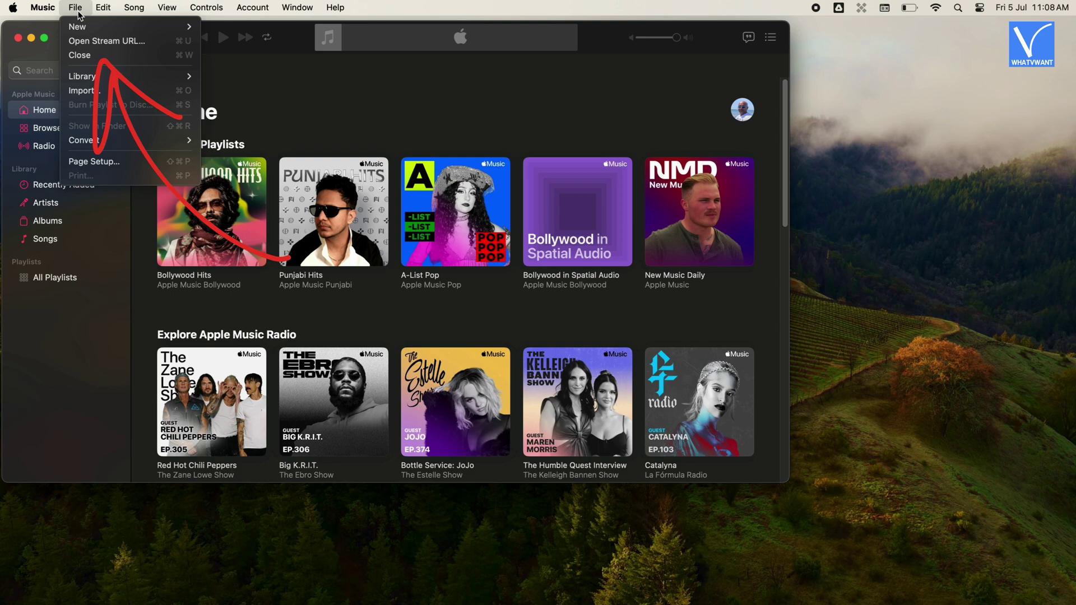
mouse_move(98, 32)
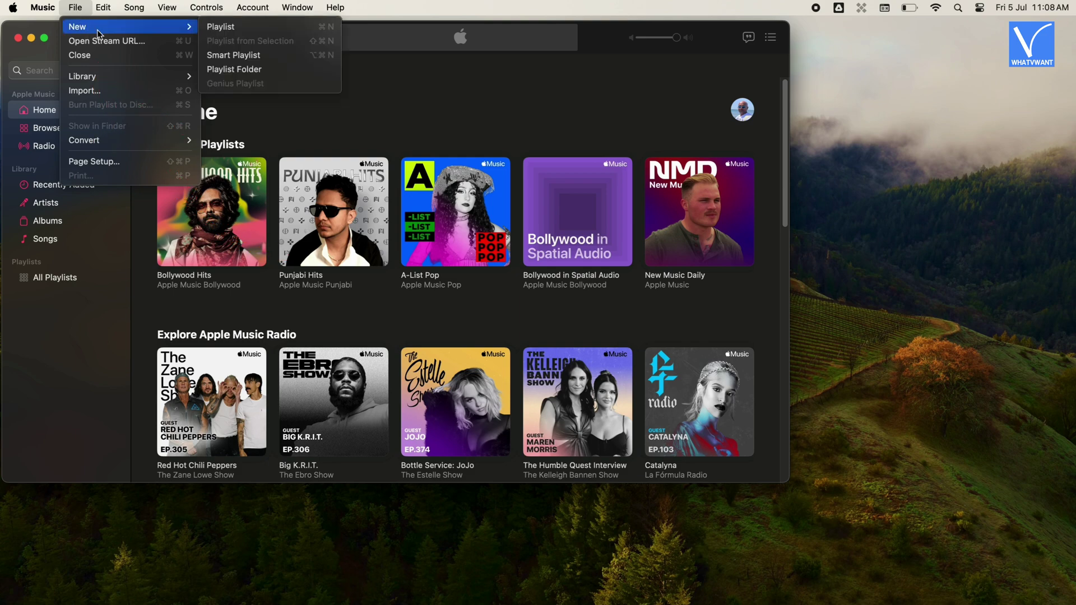
click(232, 30)
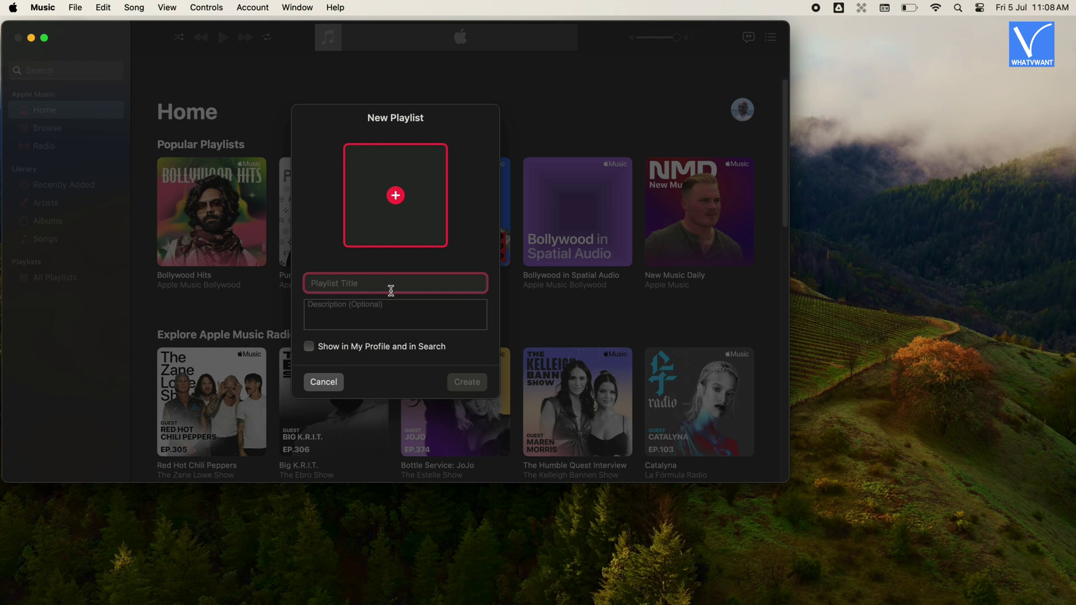
Title the playlist 'My First Playlist' and enter a trial-playlist description
text(My First Playlist)
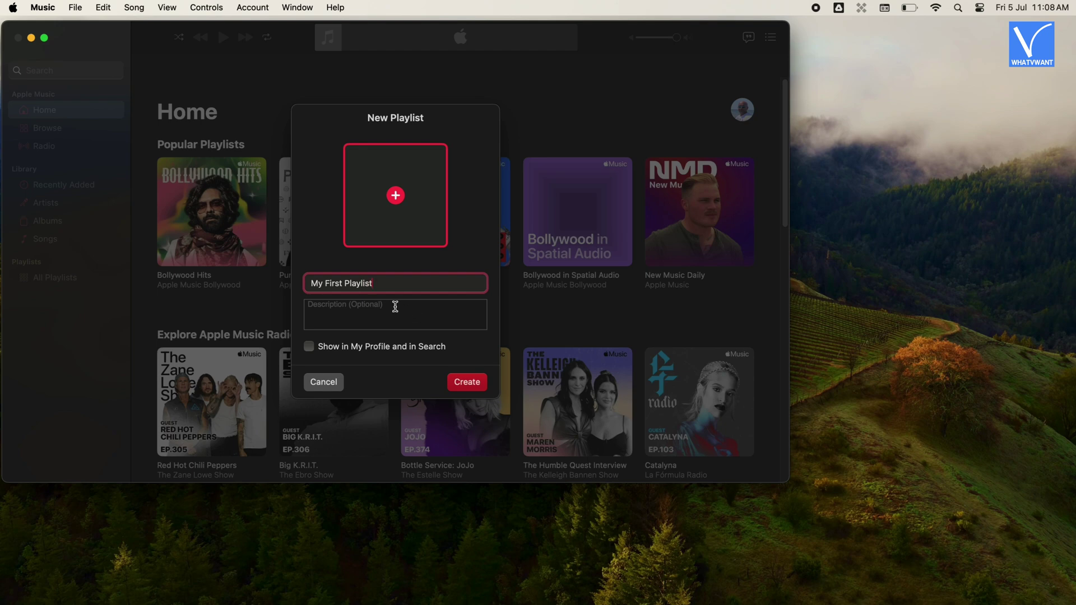
click(395, 307)
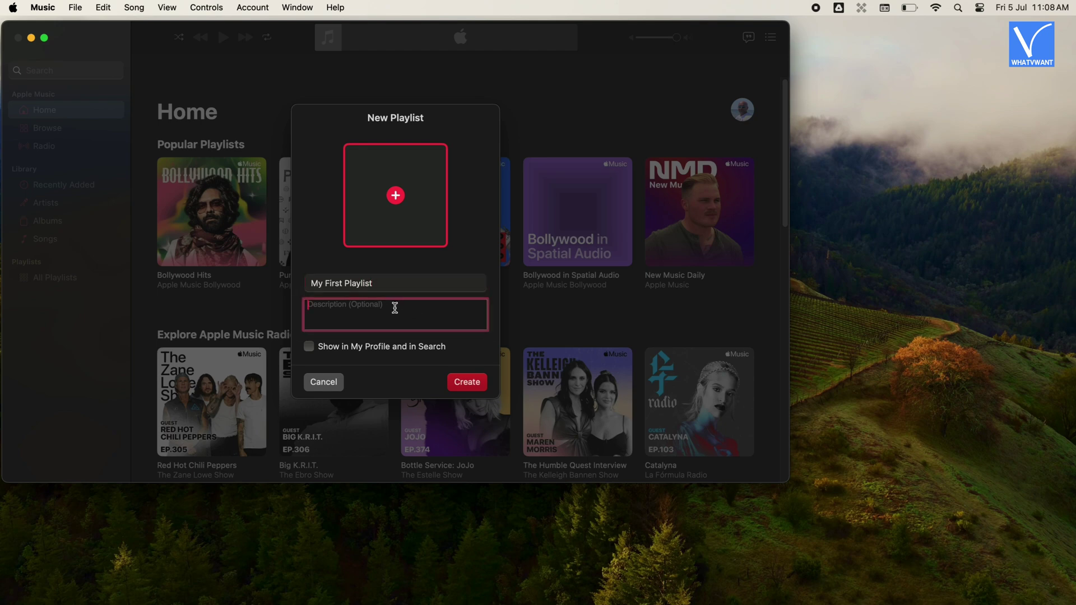
text(It is a Trial playlist)
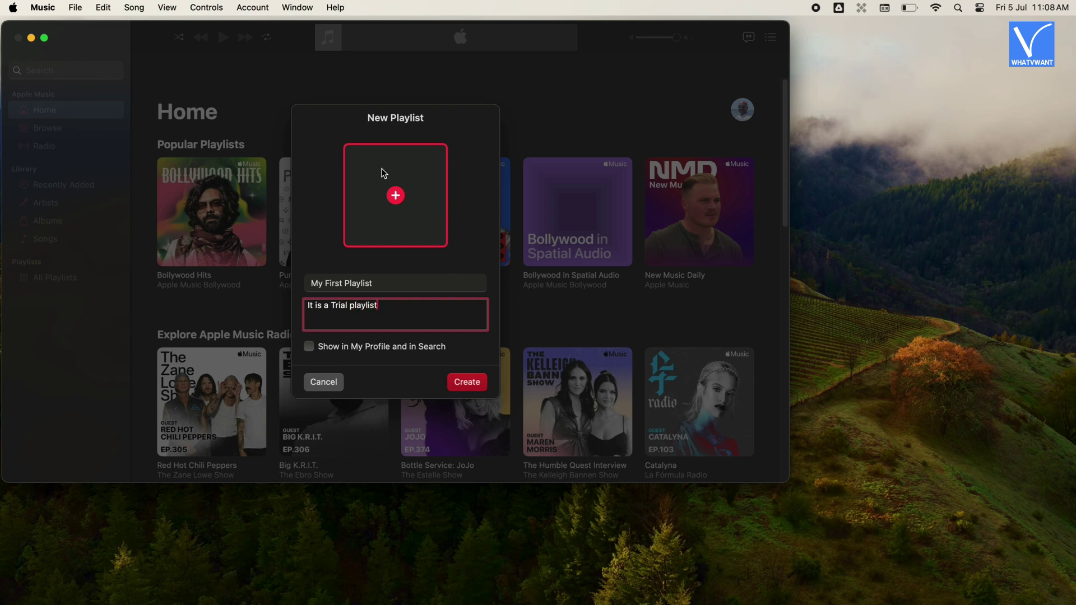
Choose the portrait photo file as artwork and create the playlist
click(396, 195)
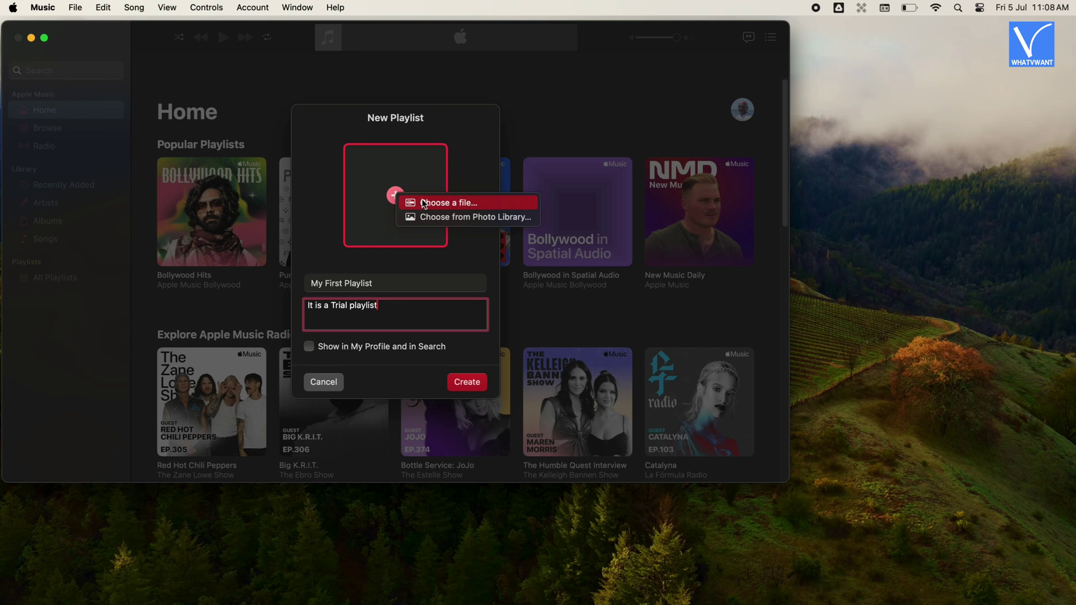
click(439, 203)
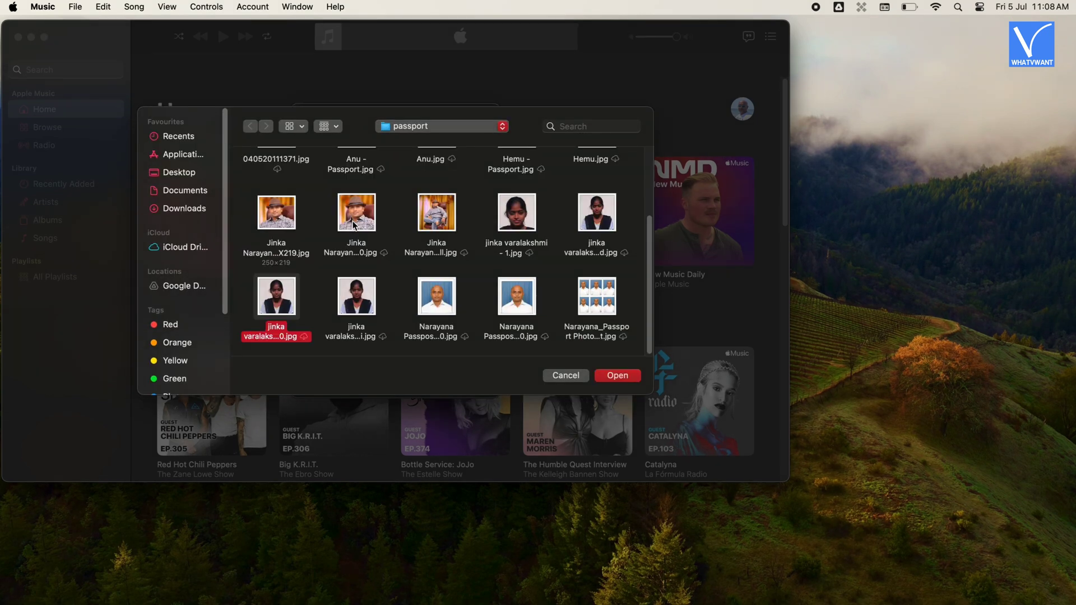
click(353, 223)
click(629, 380)
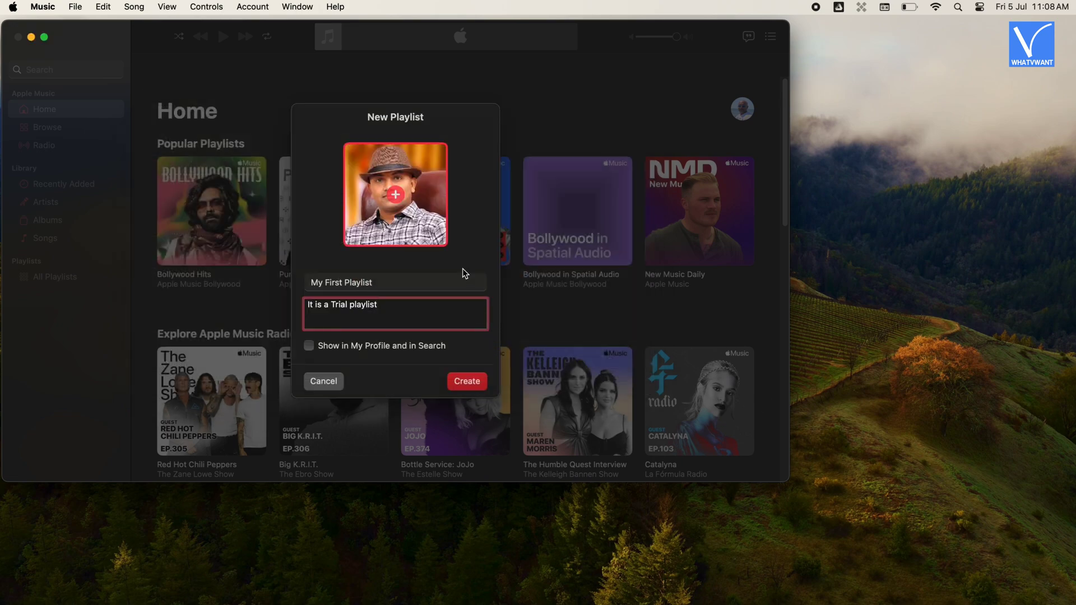
click(467, 382)
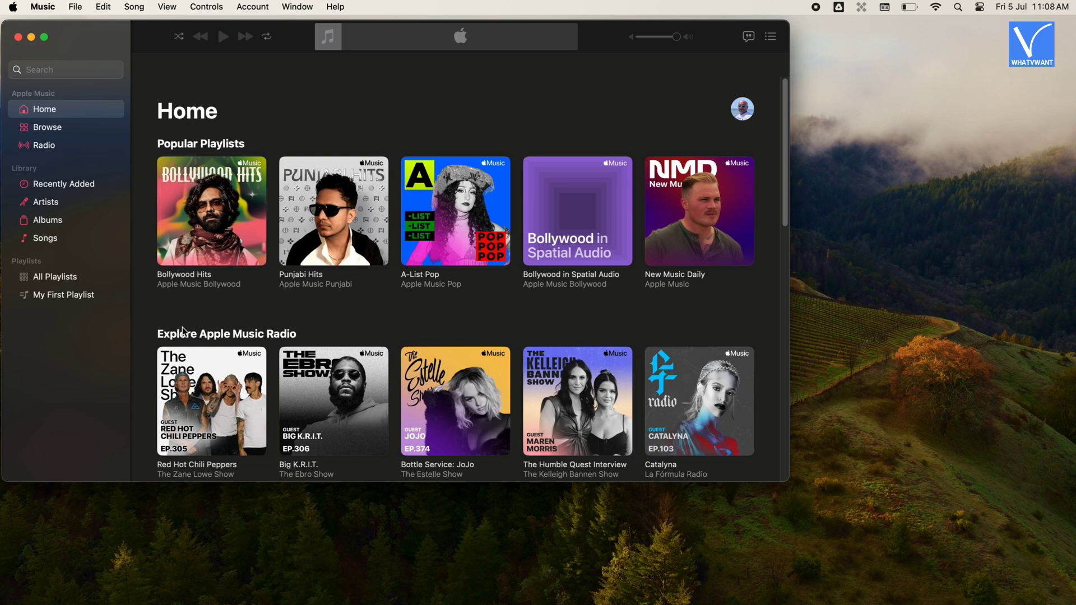
Look over My First Playlist and the library's Songs, Albums and Artists views
click(63, 296)
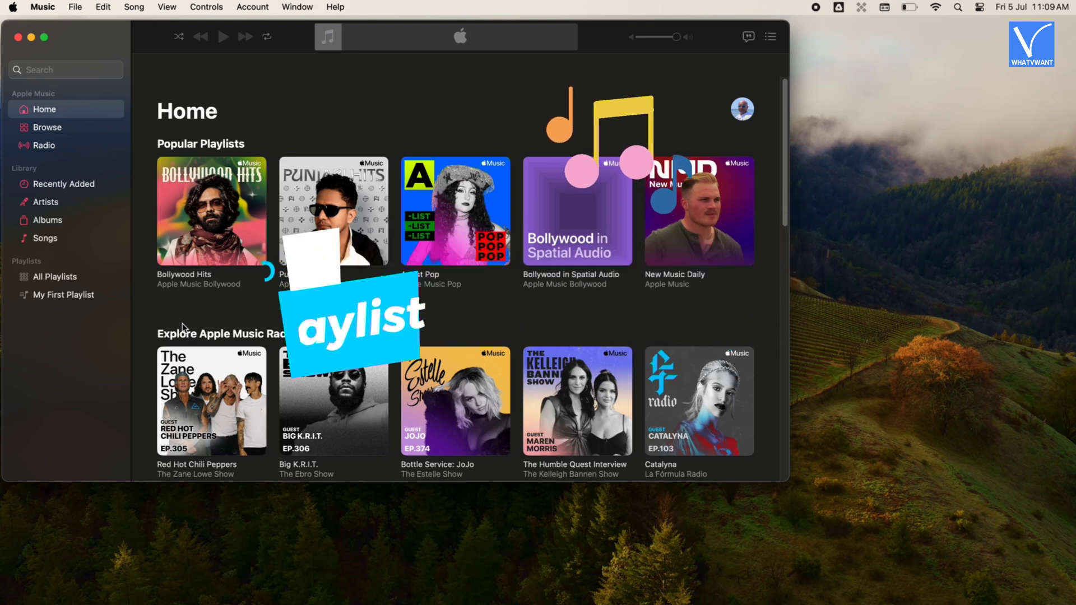
click(46, 240)
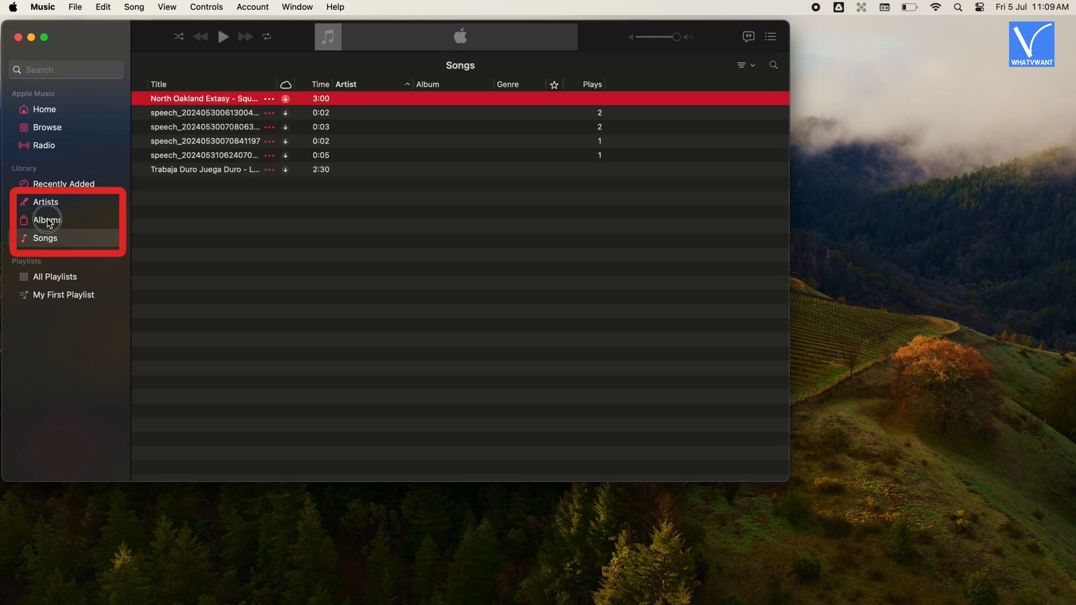
click(49, 222)
click(51, 205)
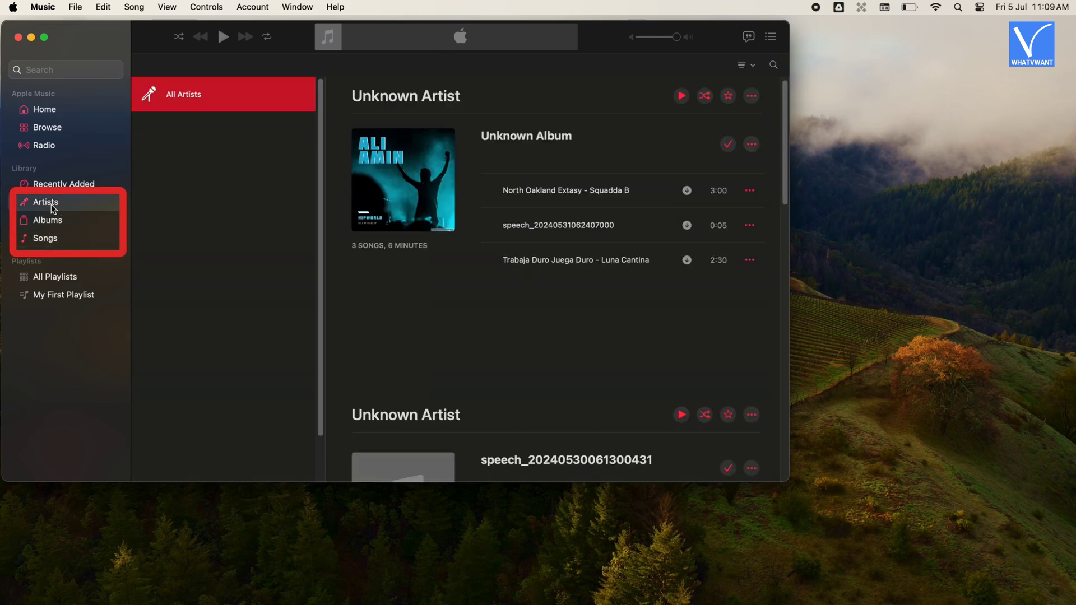
click(47, 241)
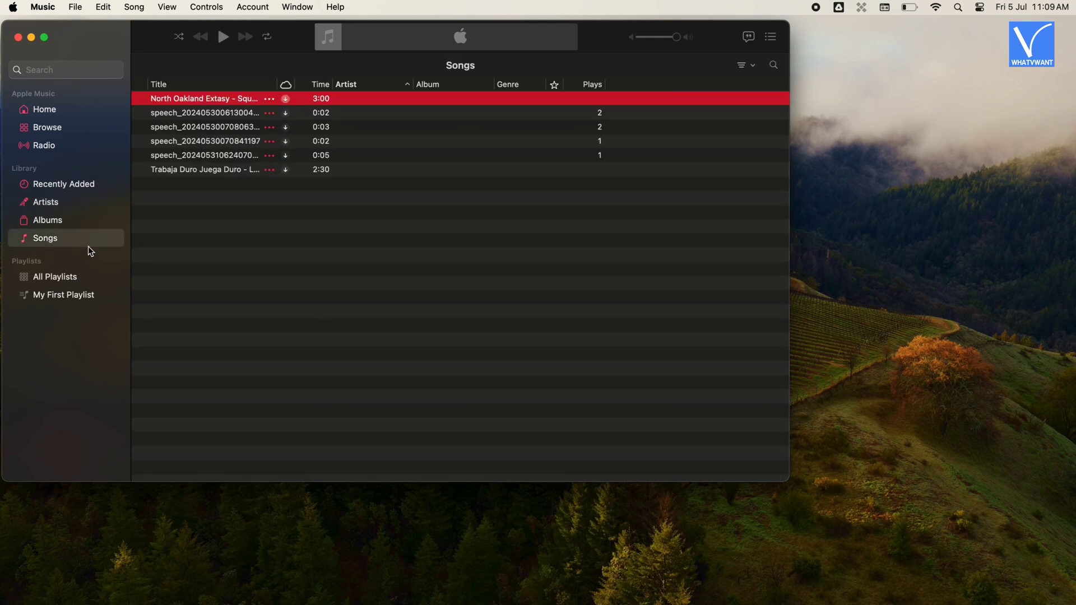
Add North Oakland Extasy - Squadda B to My First Playlist and verify it there
click(270, 100)
click(270, 99)
click(270, 99)
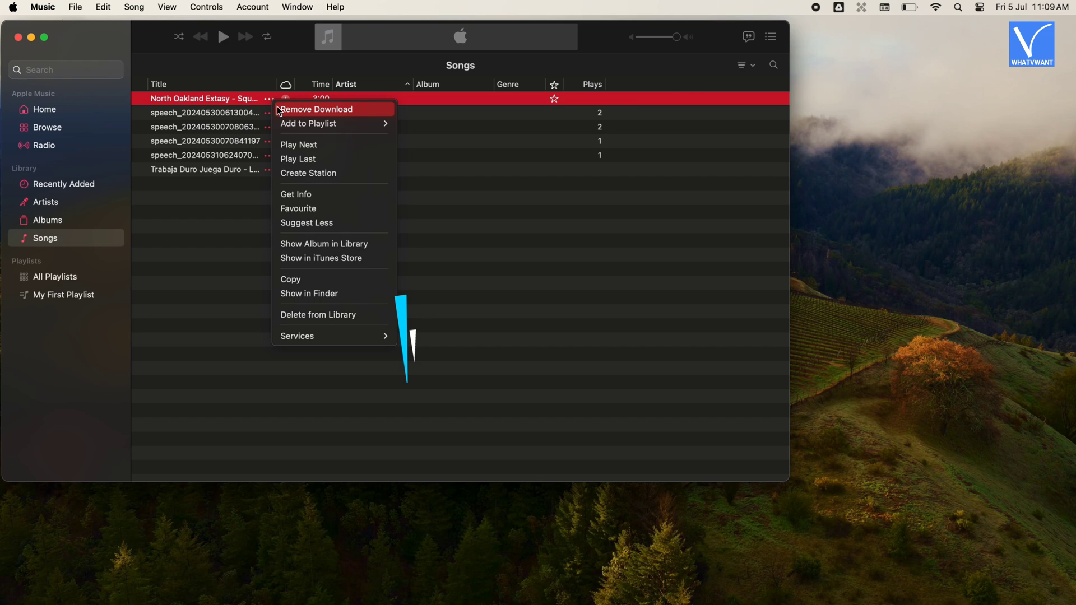
mouse_move(365, 124)
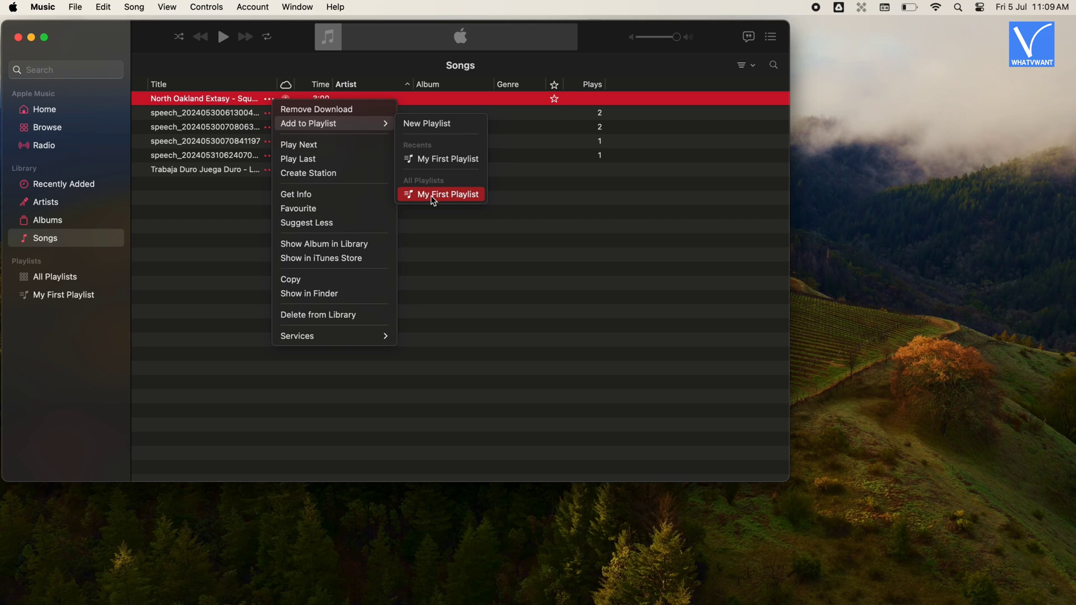
click(463, 198)
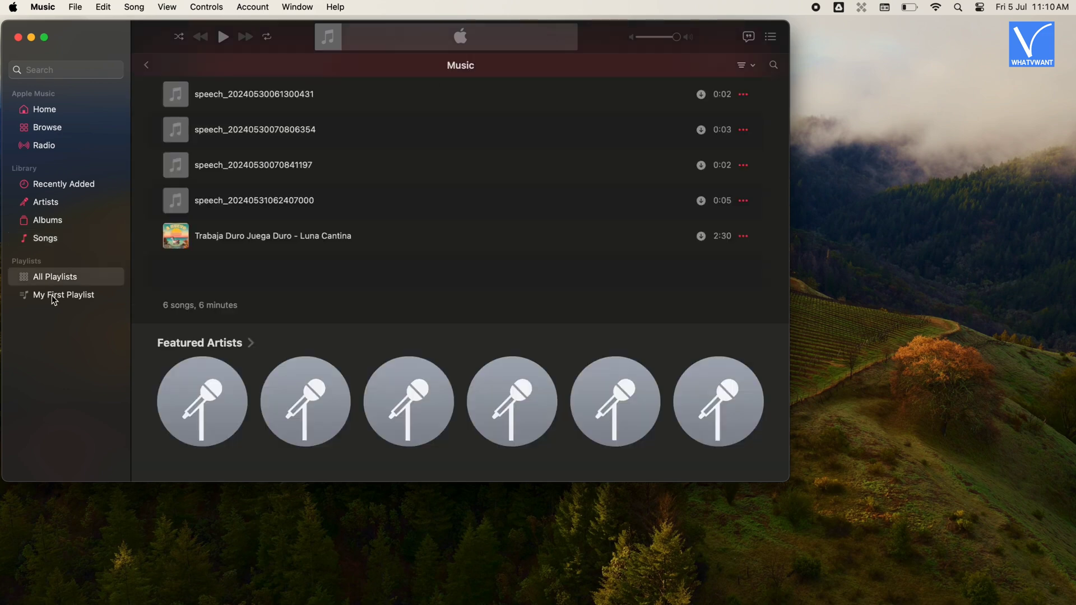
click(53, 297)
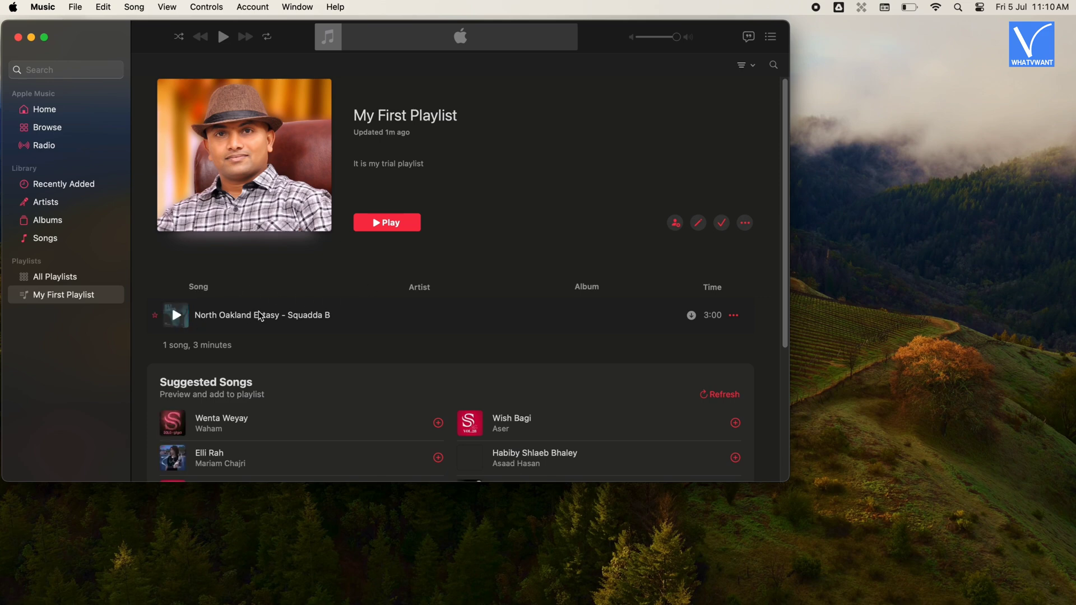
click(46, 239)
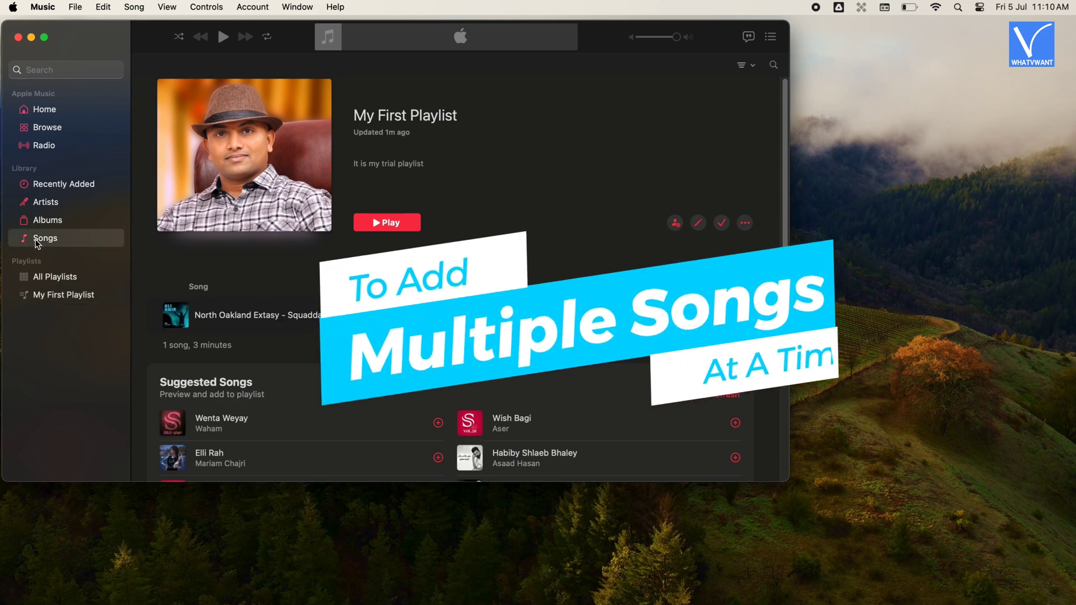
Select three speech recordings and Trabaja Duro Juega Duro in the Songs list
double_click(183, 161)
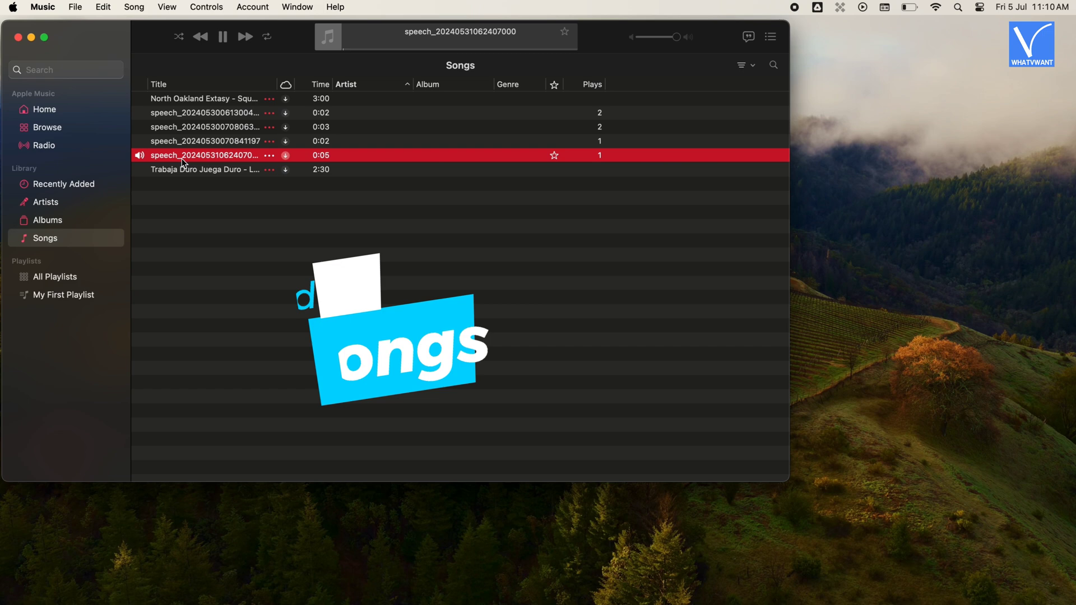
super+click(187, 172)
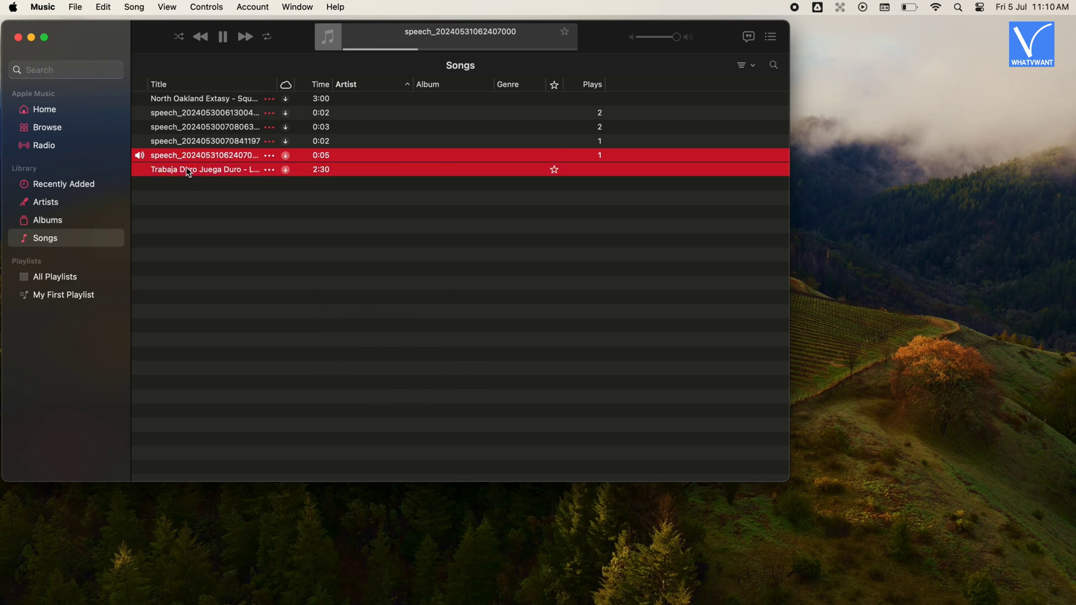
super+click(203, 143)
super+click(201, 128)
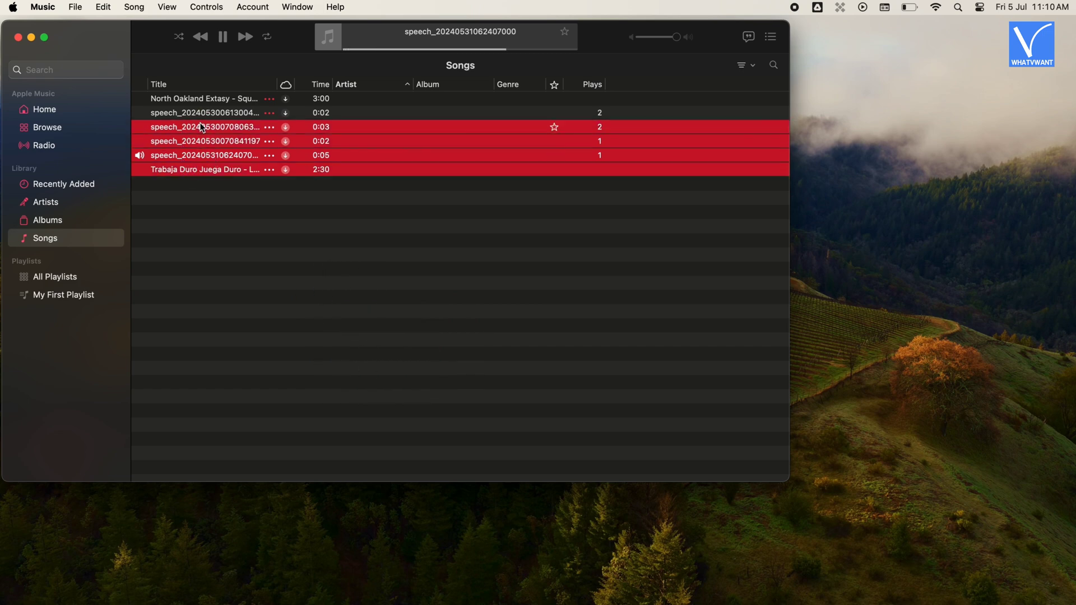
Add the four selected songs to My First Playlist, pause playback, and view the playlist
click(270, 171)
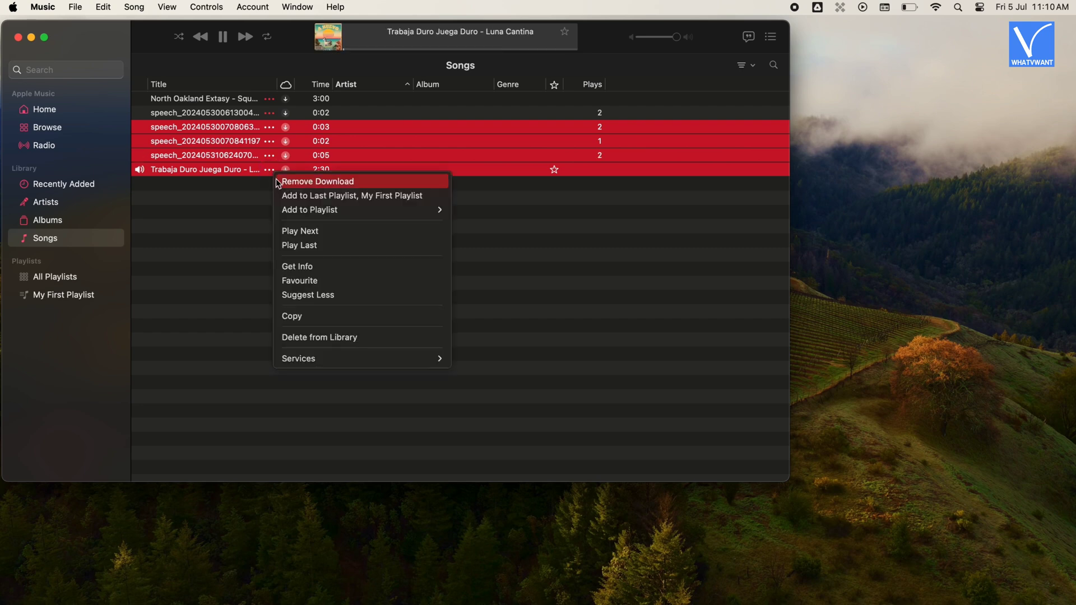
mouse_move(360, 211)
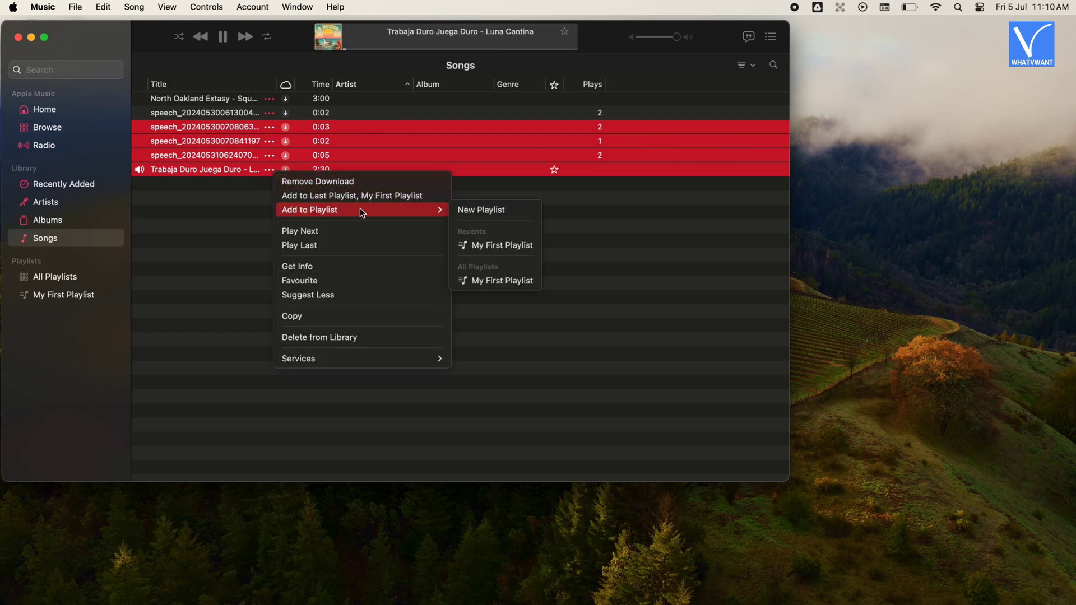
click(489, 281)
key(space)
click(50, 294)
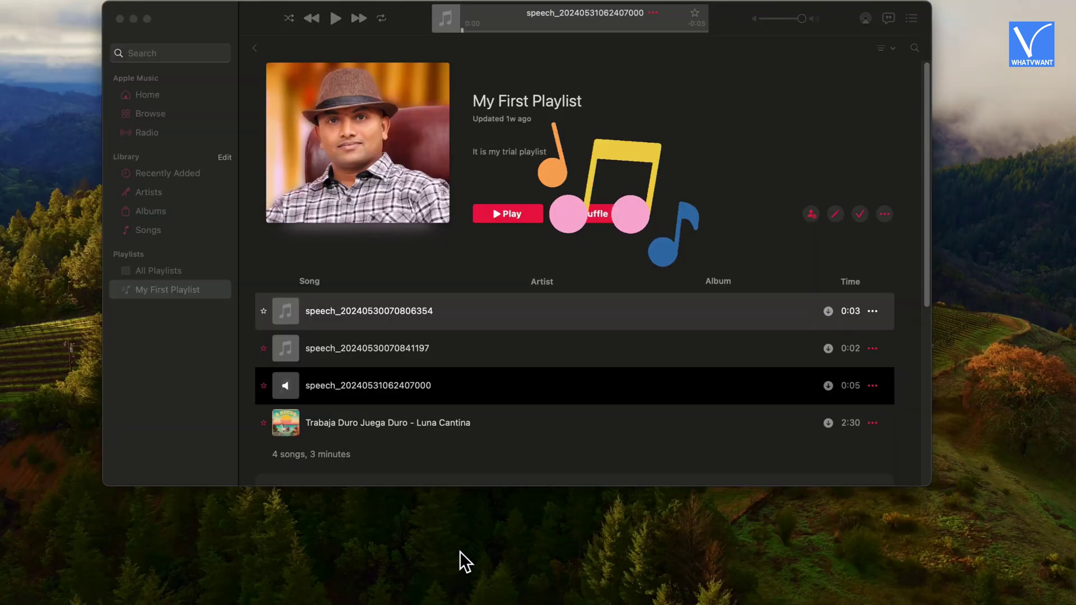
click(193, 336)
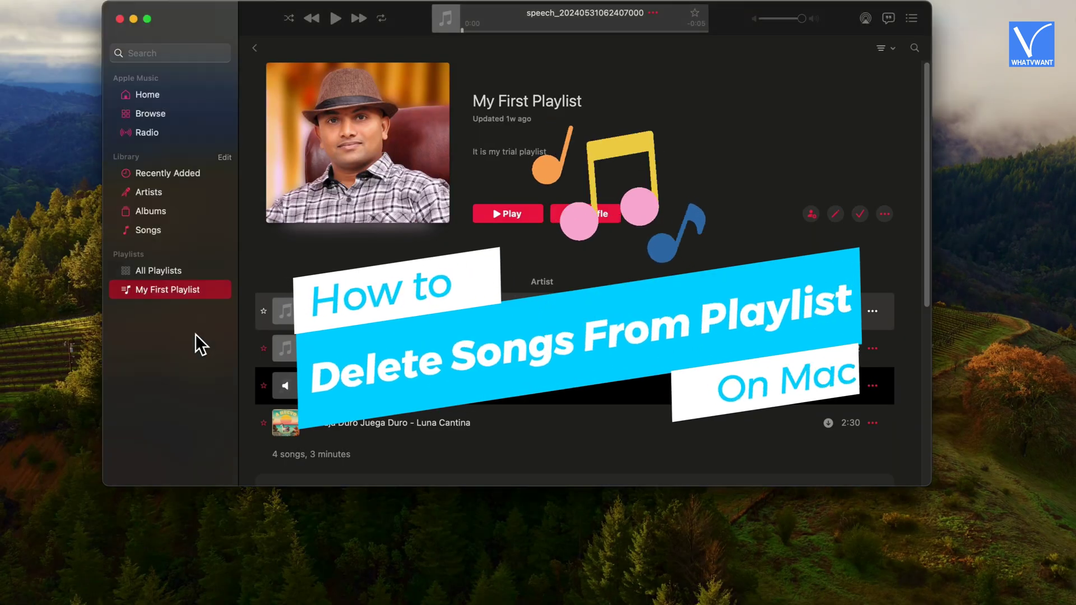
click(176, 263)
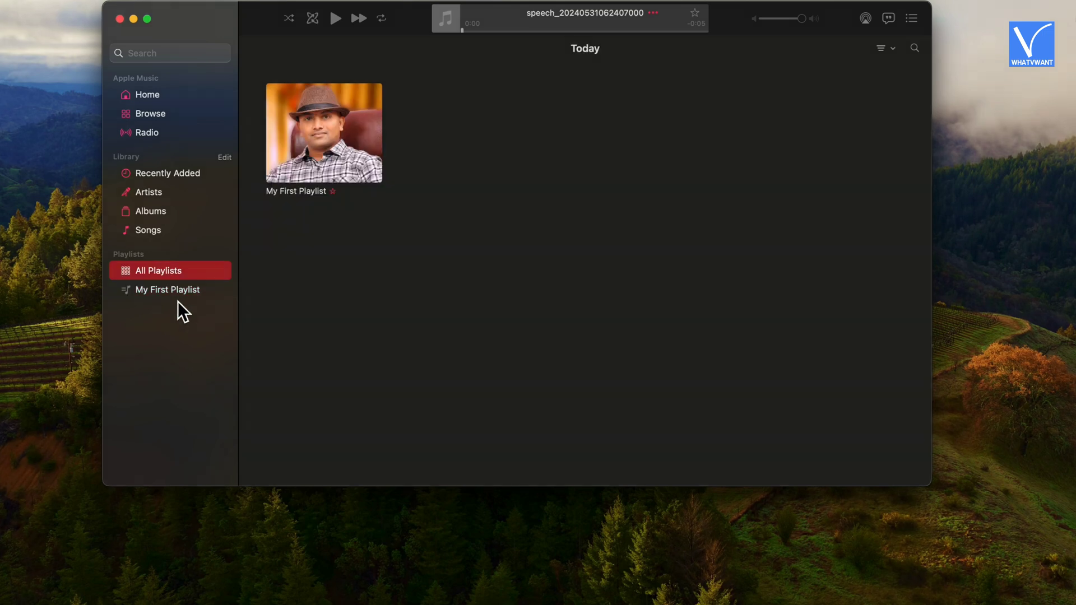
click(166, 290)
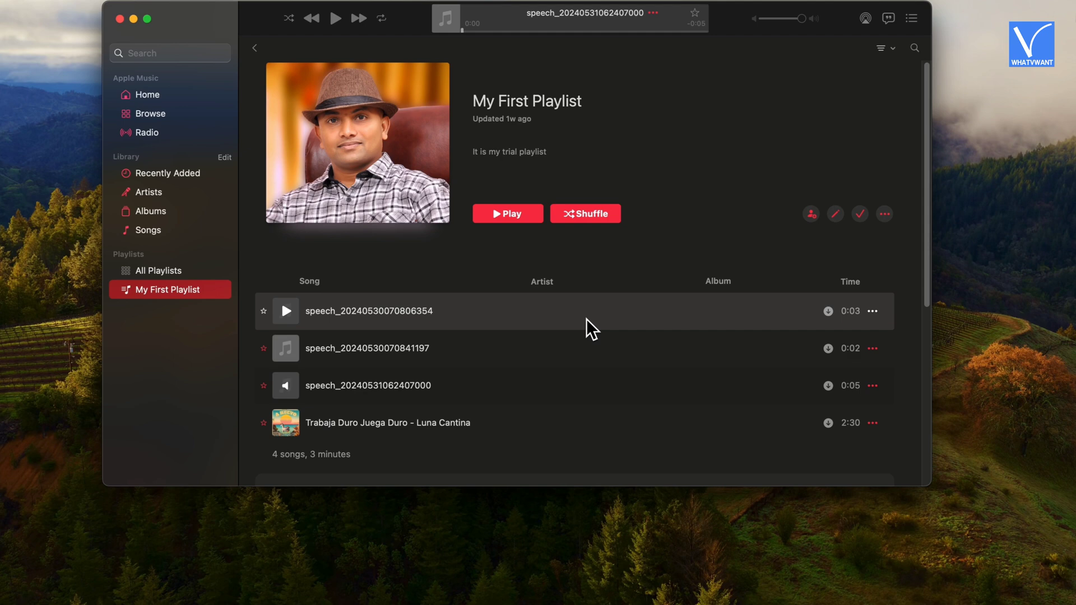
click(873, 311)
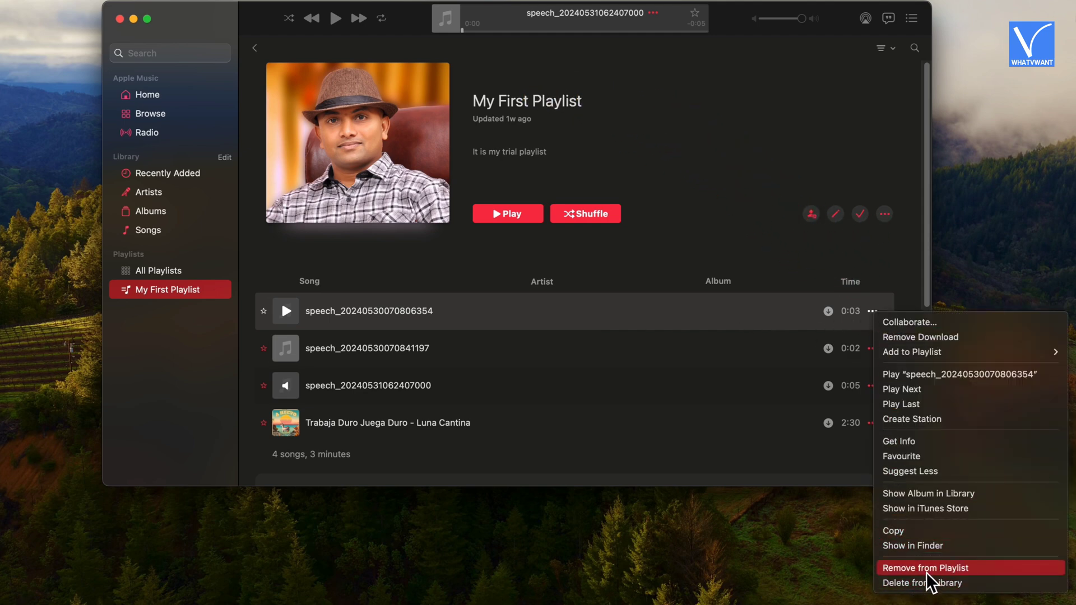
click(920, 532)
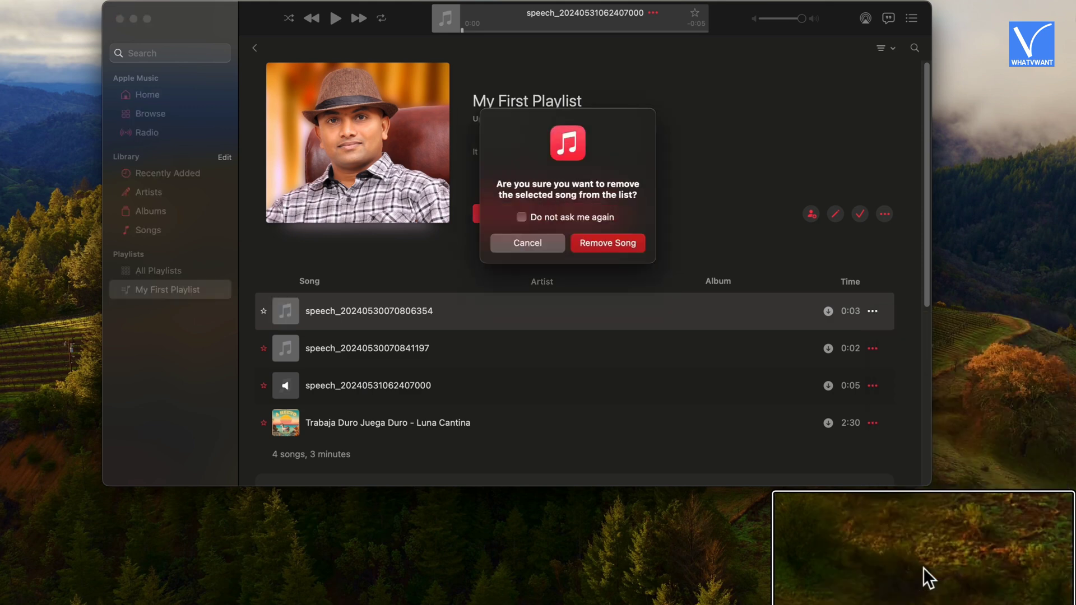
click(604, 246)
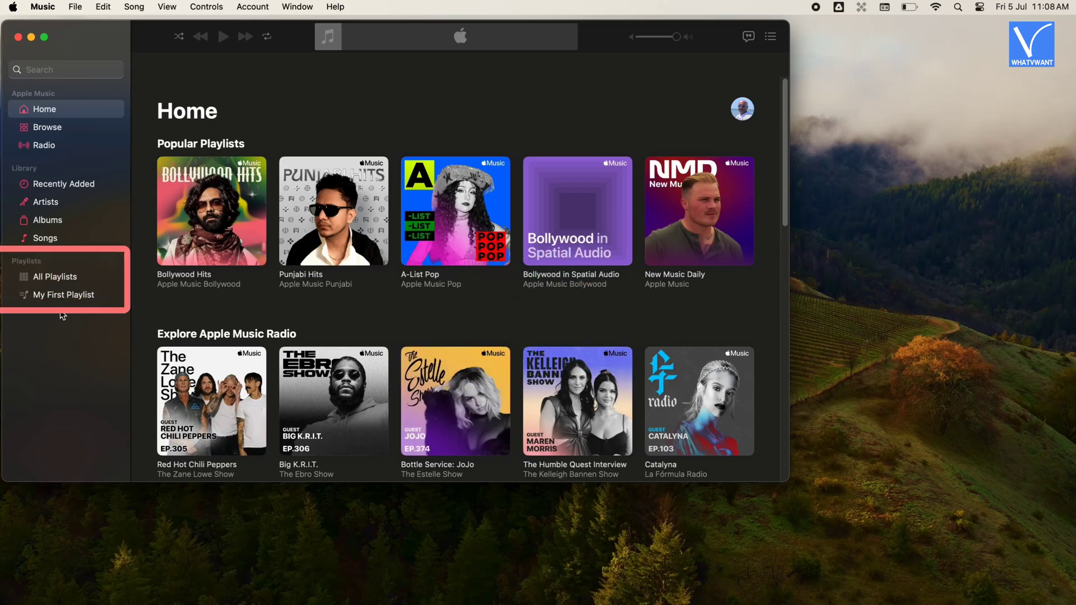
Delete My First Playlist from the library through its ••• menu
click(63, 297)
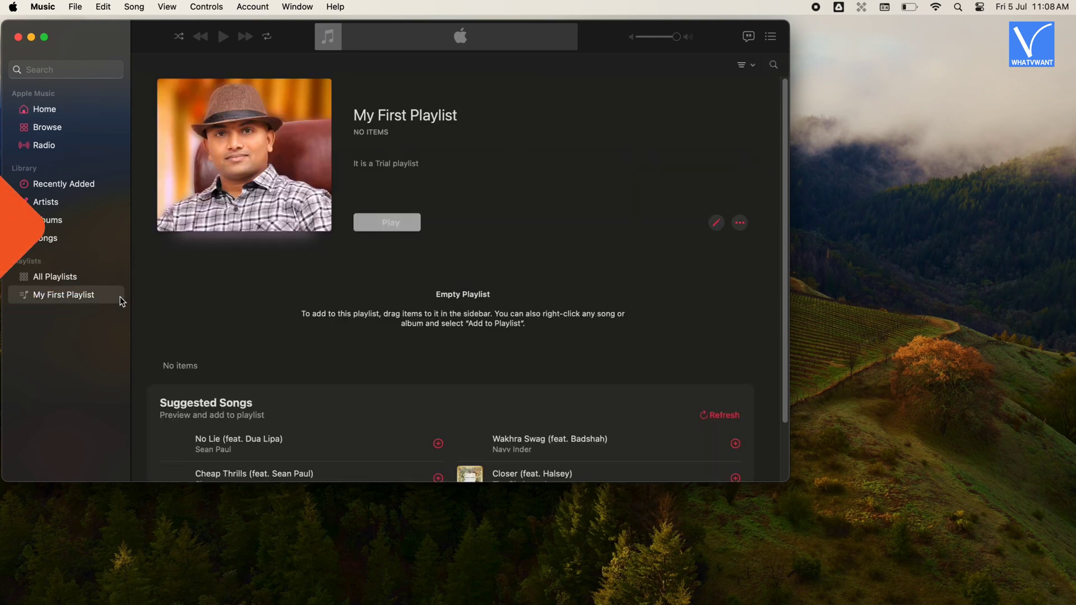
click(739, 223)
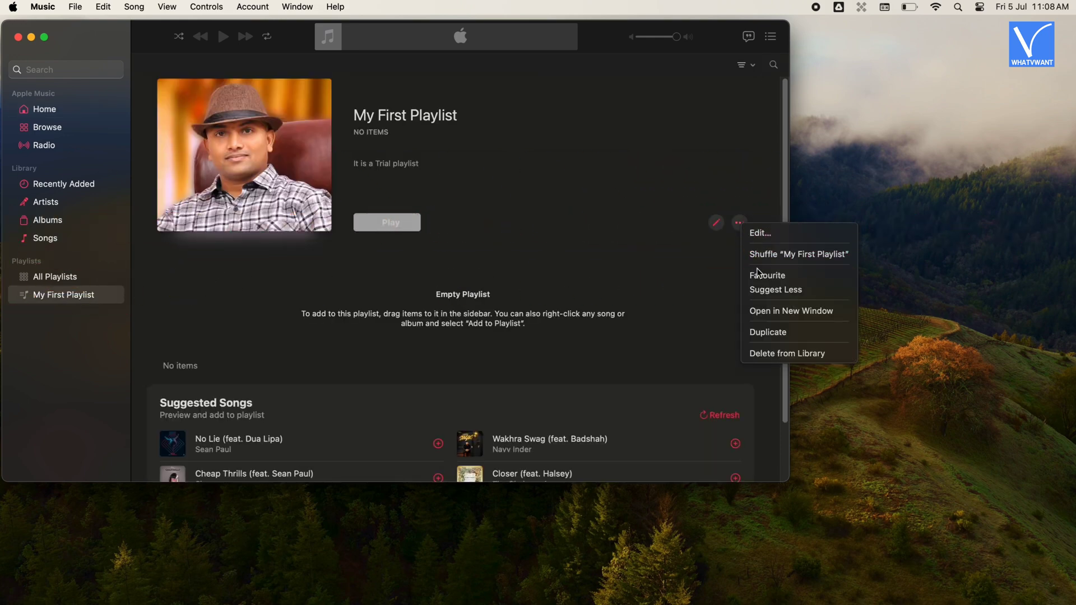
click(755, 353)
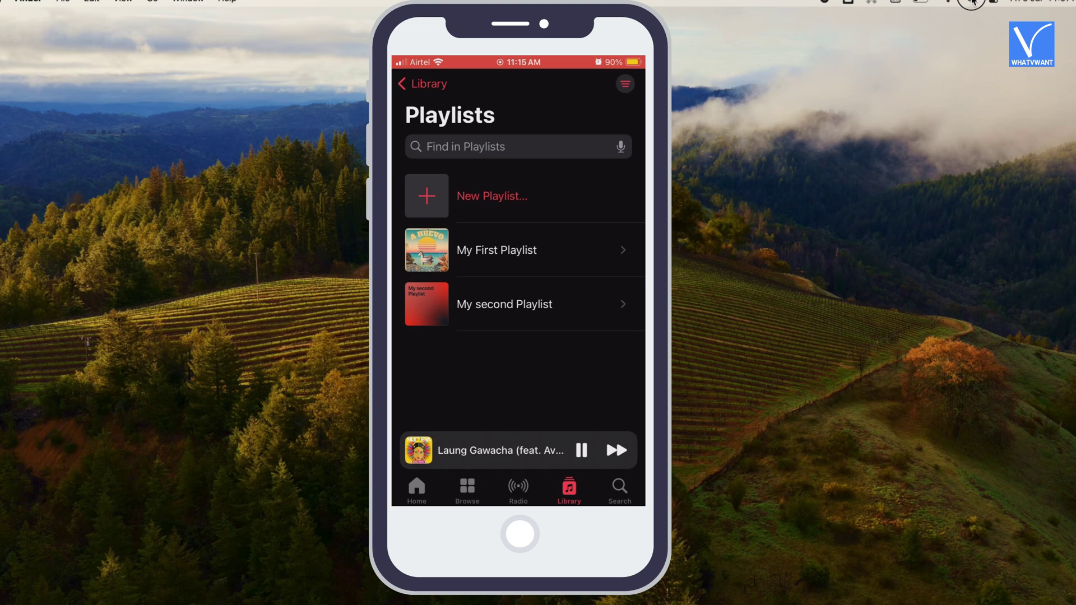
Remove Tu Aake Dekhle from My second Playlist, then request deleting the playlist from the library
click(504, 305)
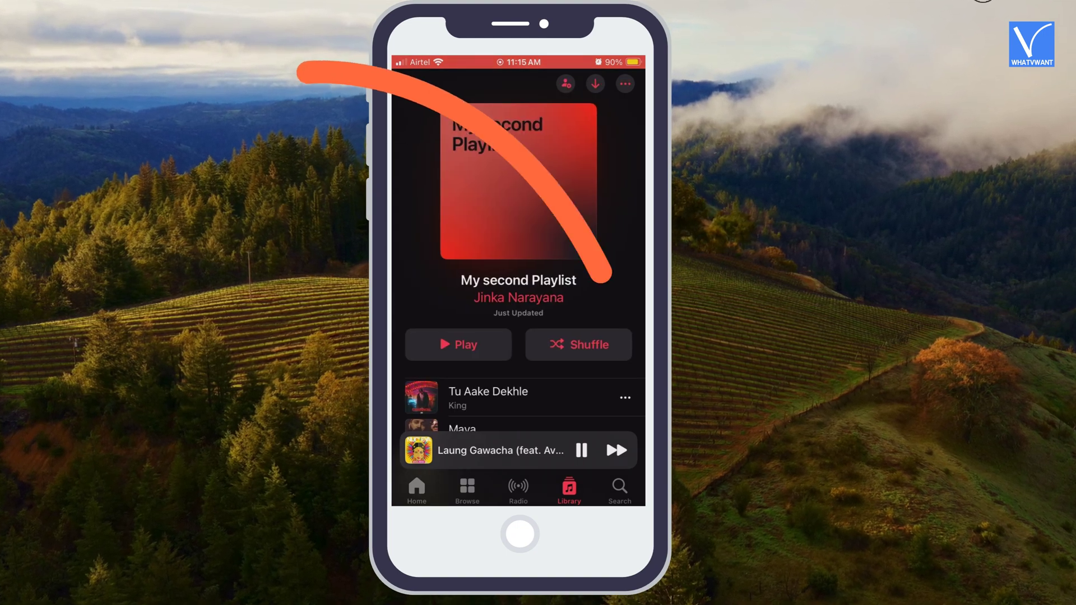
scroll(518, 252, down, 2)
click(625, 353)
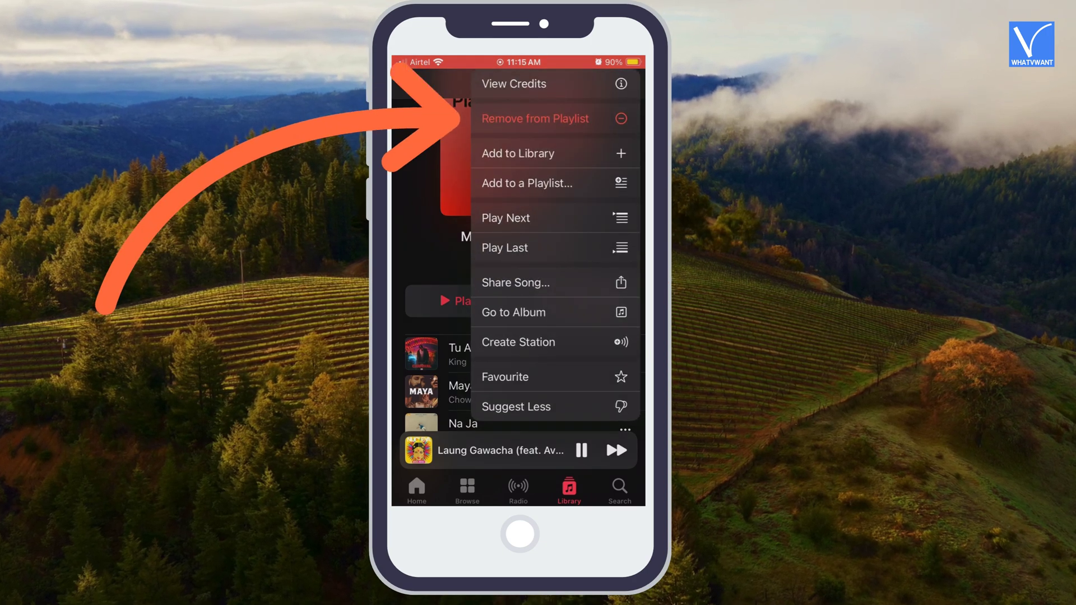
click(535, 118)
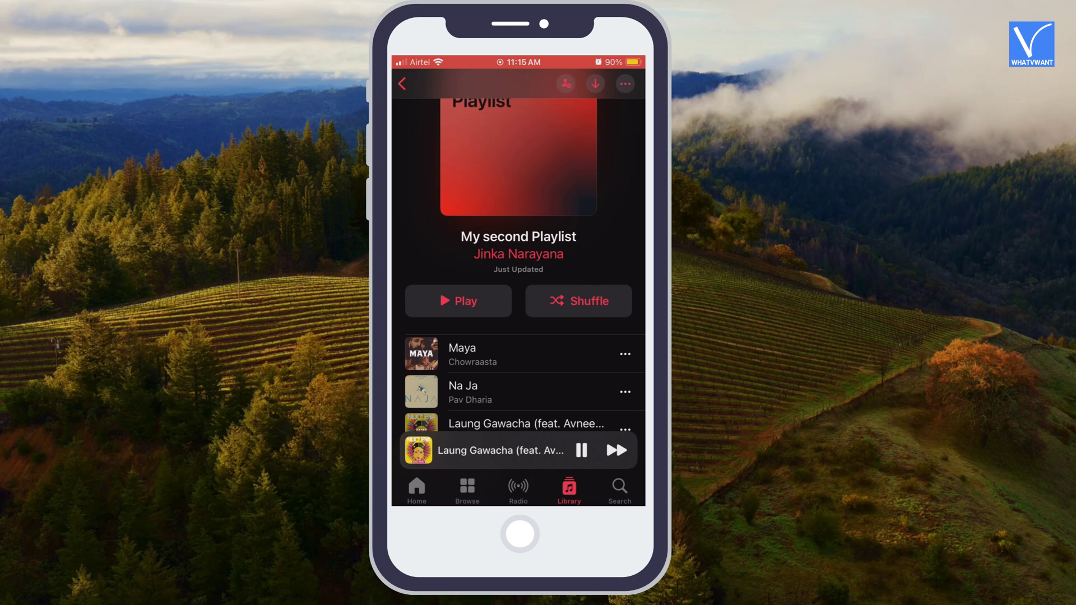
scroll(519, 252, up, 3)
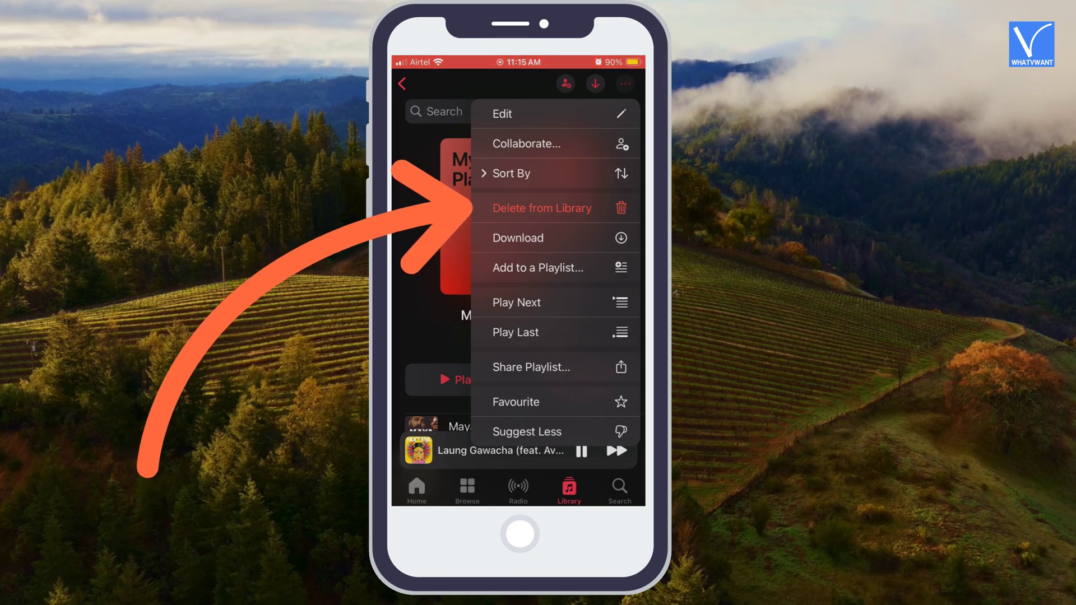
click(541, 208)
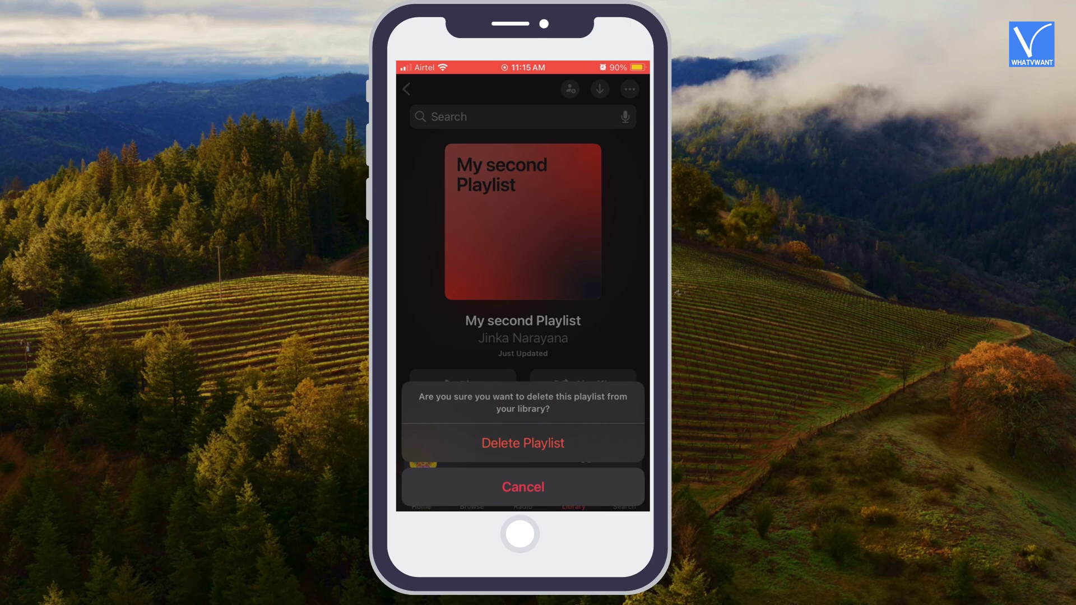